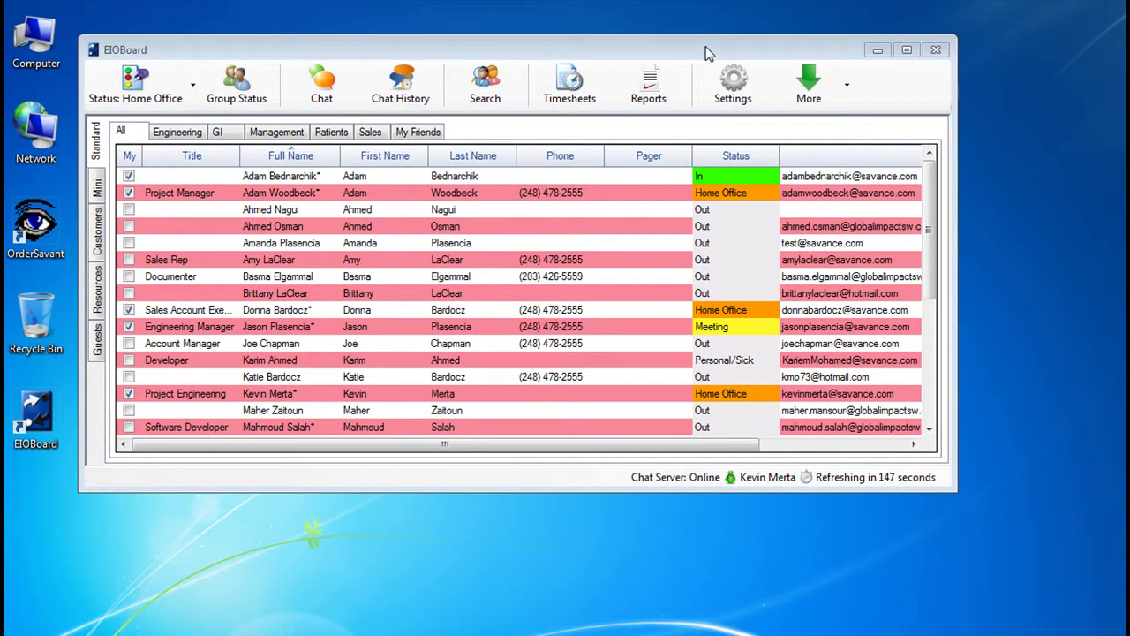
Step: Open EIOBoard and browse the Engineering, GI, Management, Patients and My Friends lists, then return to All
drag(683, 49, 725, 56)
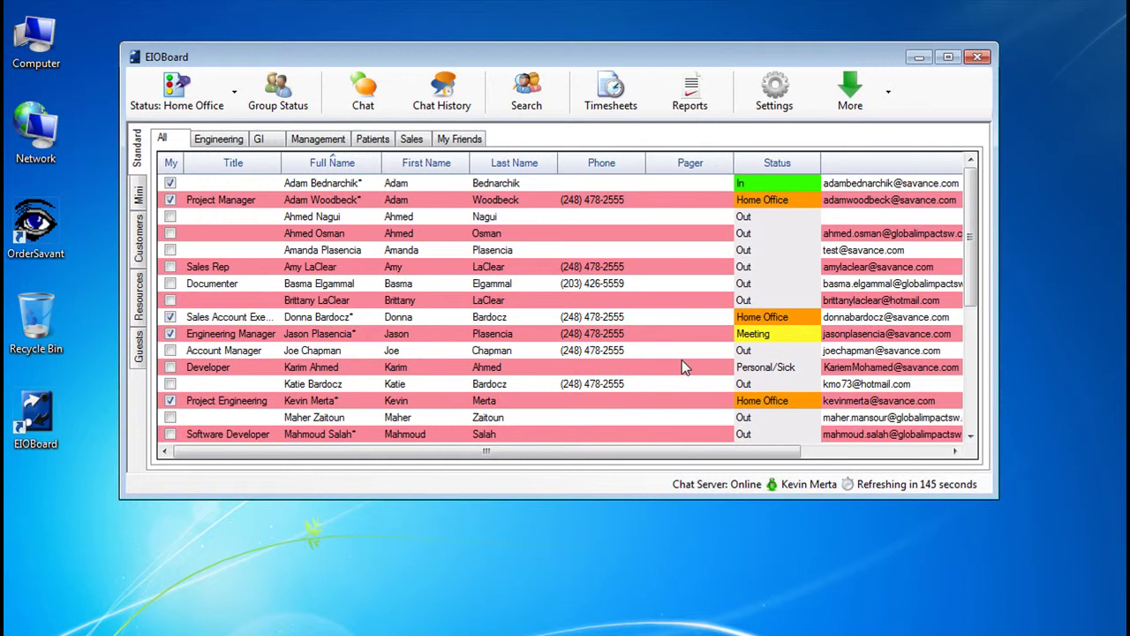
click(36, 415)
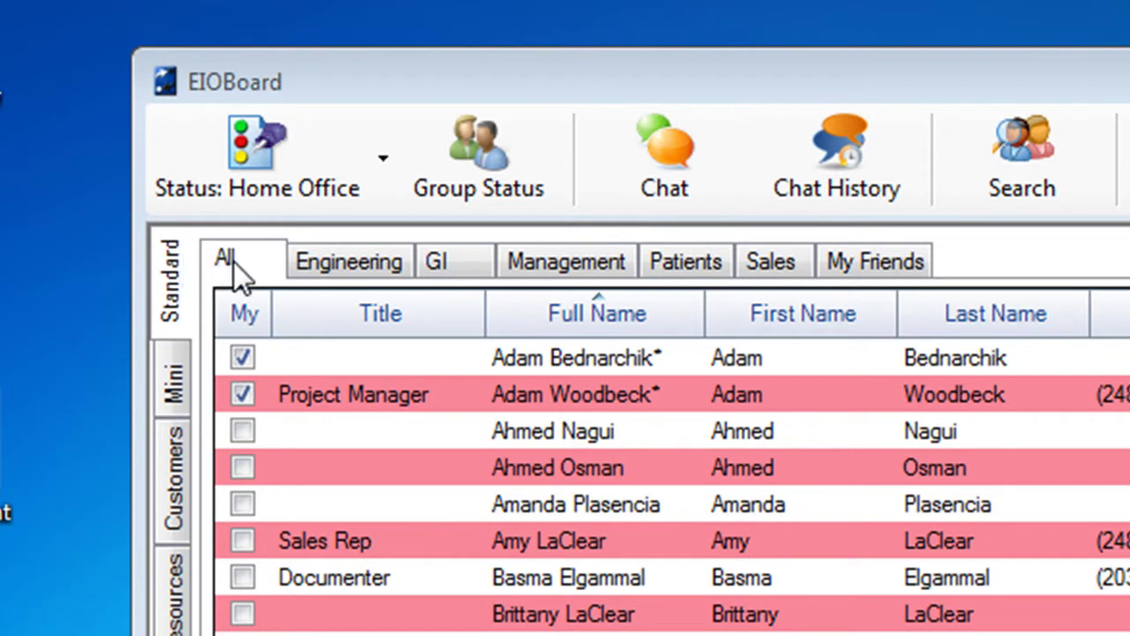
click(344, 262)
click(437, 258)
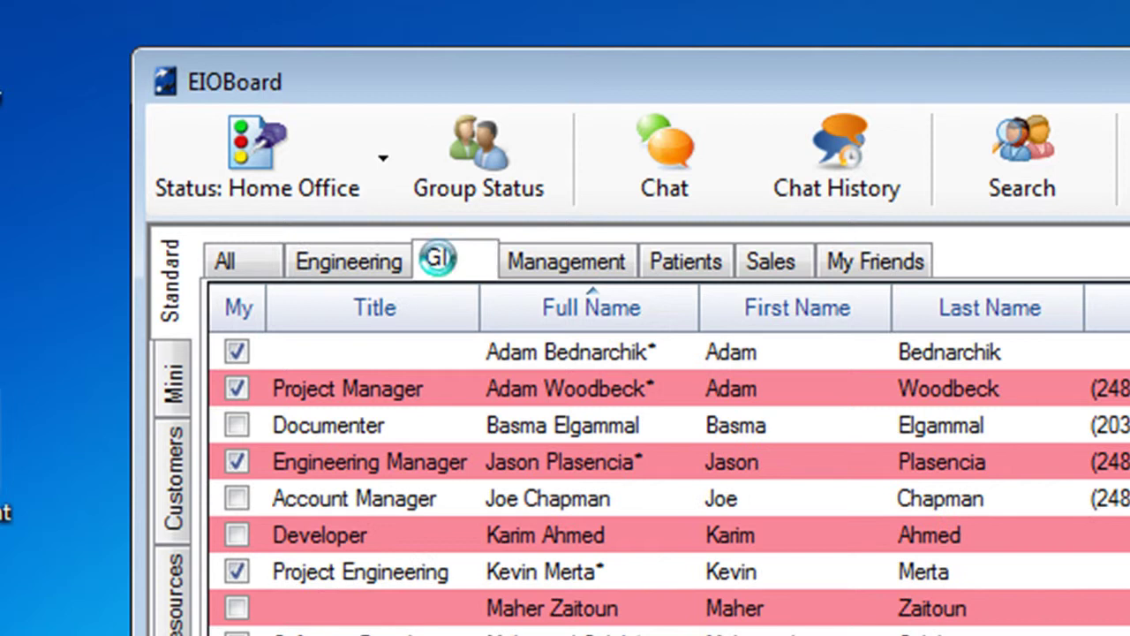
click(588, 257)
click(698, 262)
click(863, 261)
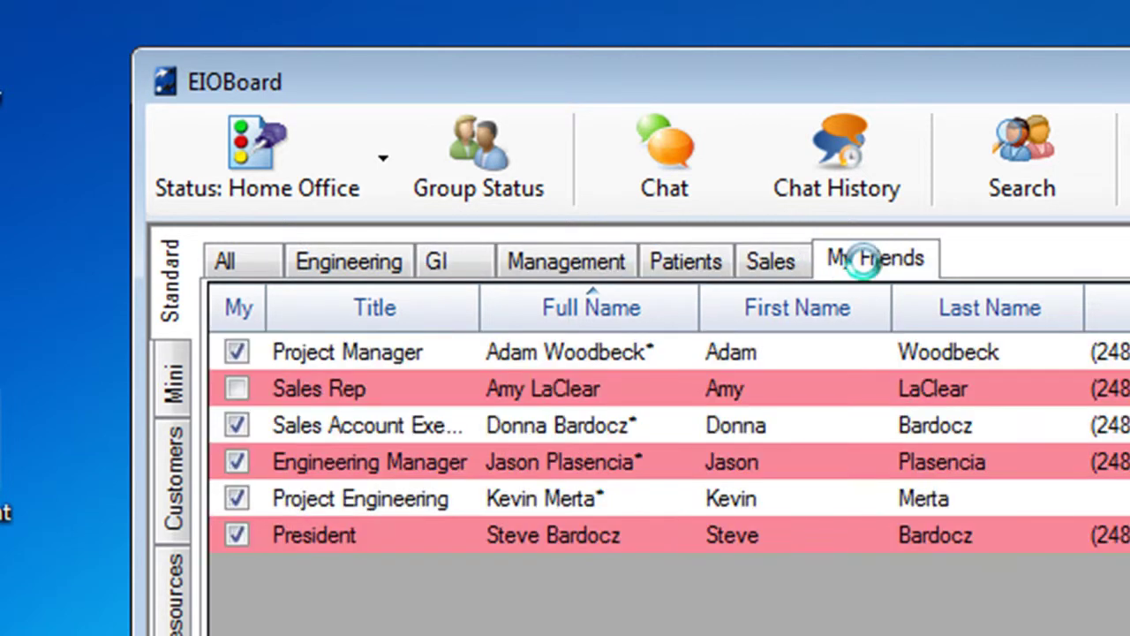
click(238, 256)
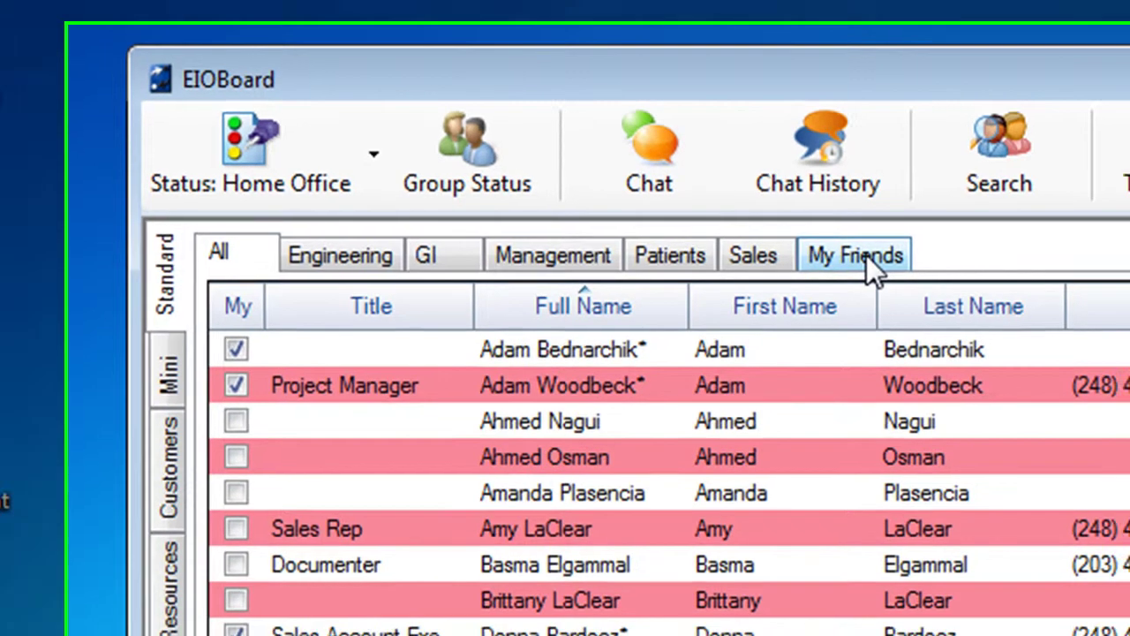
click(883, 265)
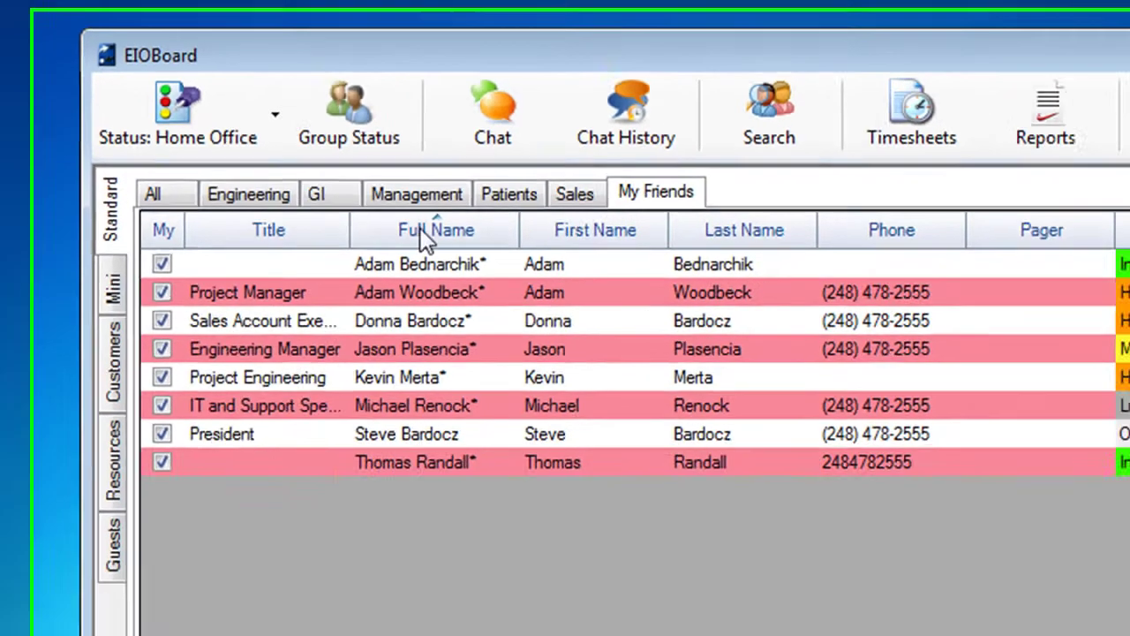
click(153, 194)
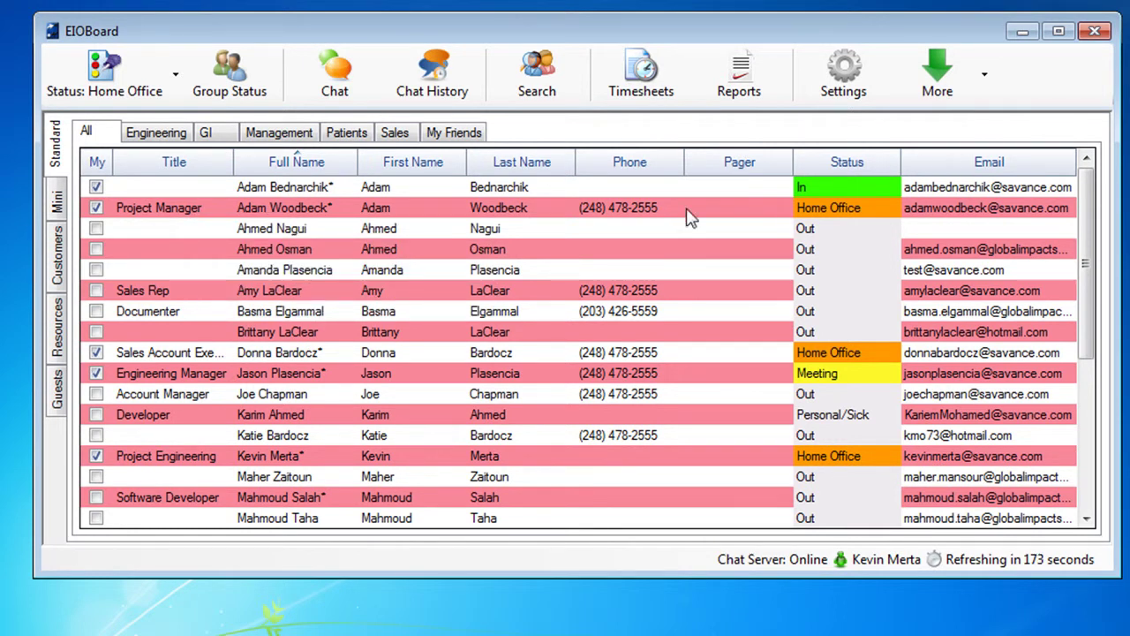
Step: Show the Cell column and hide the My Friend and Title columns in the contact grid
right_click(210, 168)
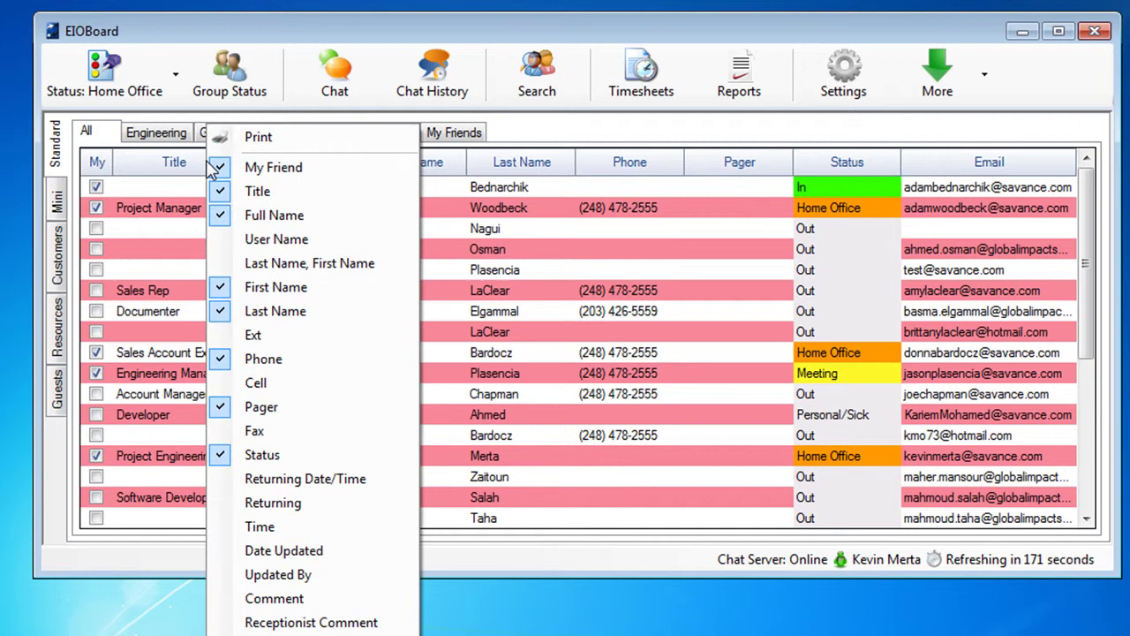
click(297, 385)
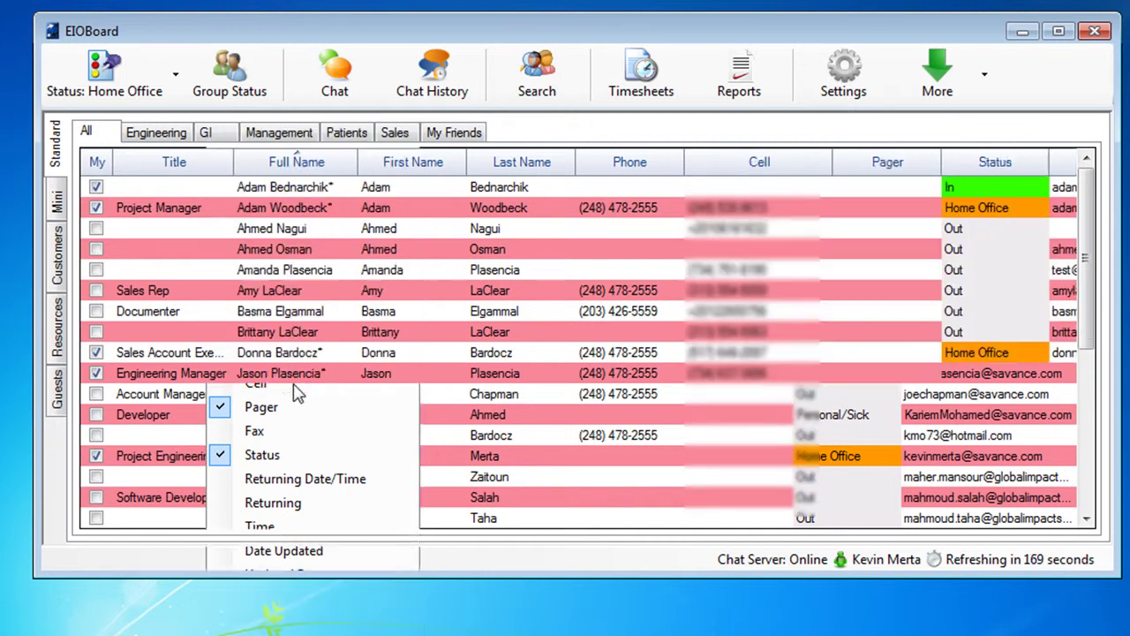
right_click(213, 162)
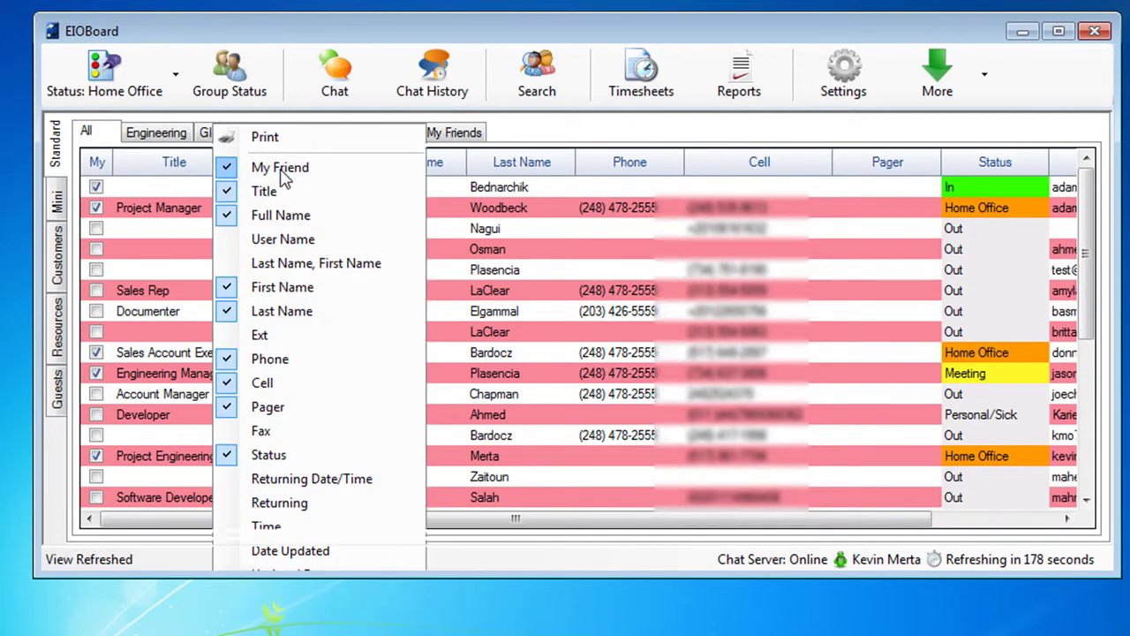
click(281, 170)
right_click(182, 164)
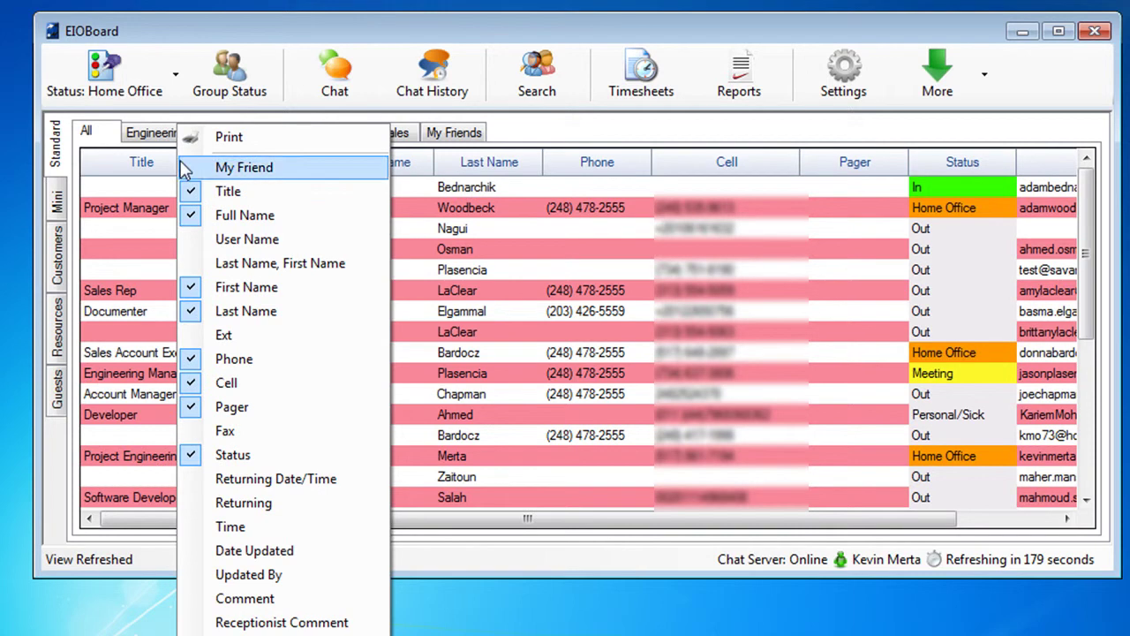
click(231, 194)
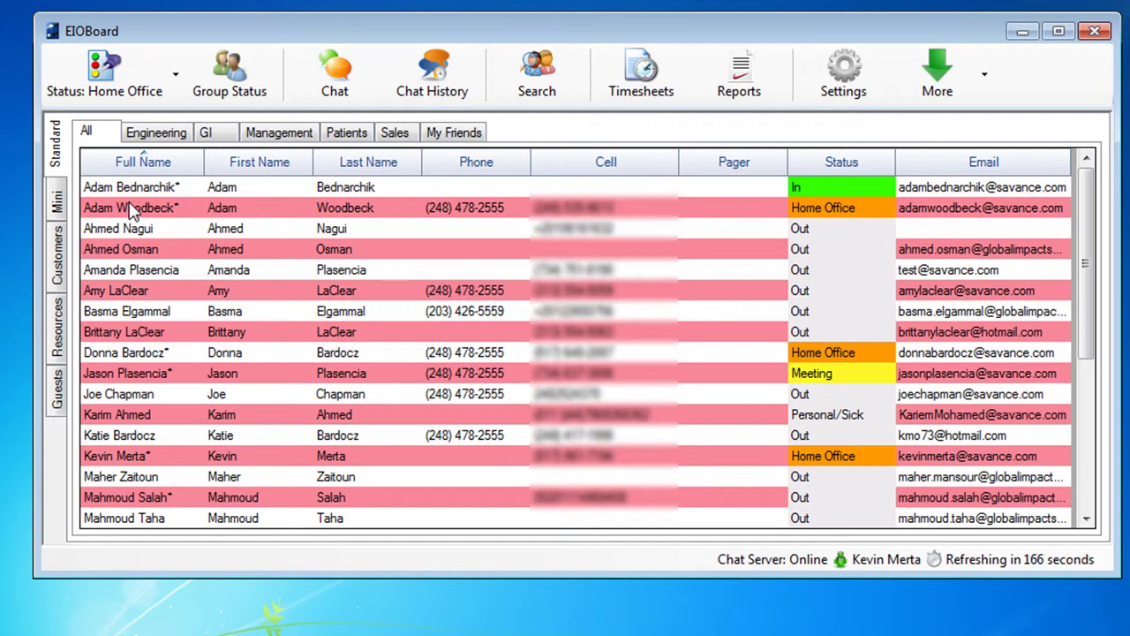
Step: Switch to the Mini view showing staff names in four status-coloured columns
click(59, 198)
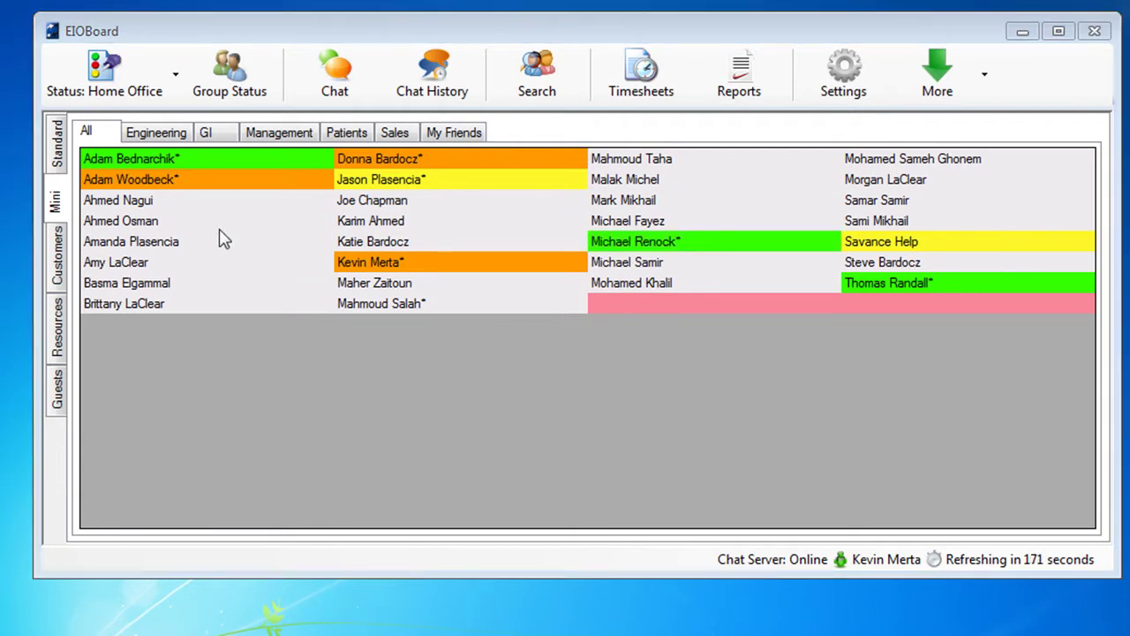
click(174, 78)
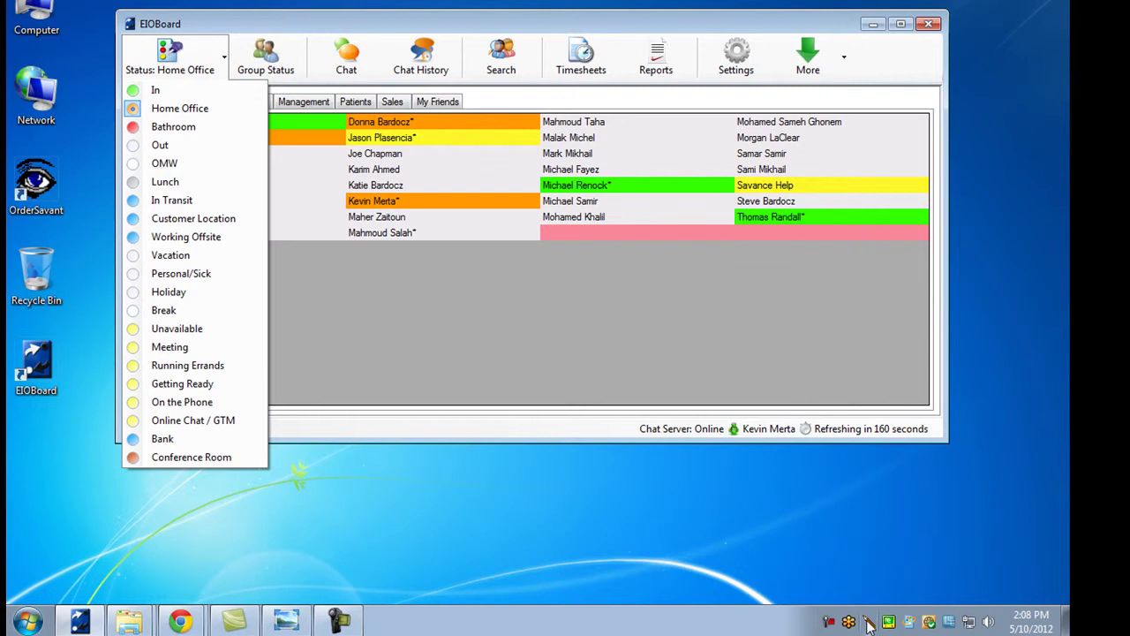
right_click(870, 625)
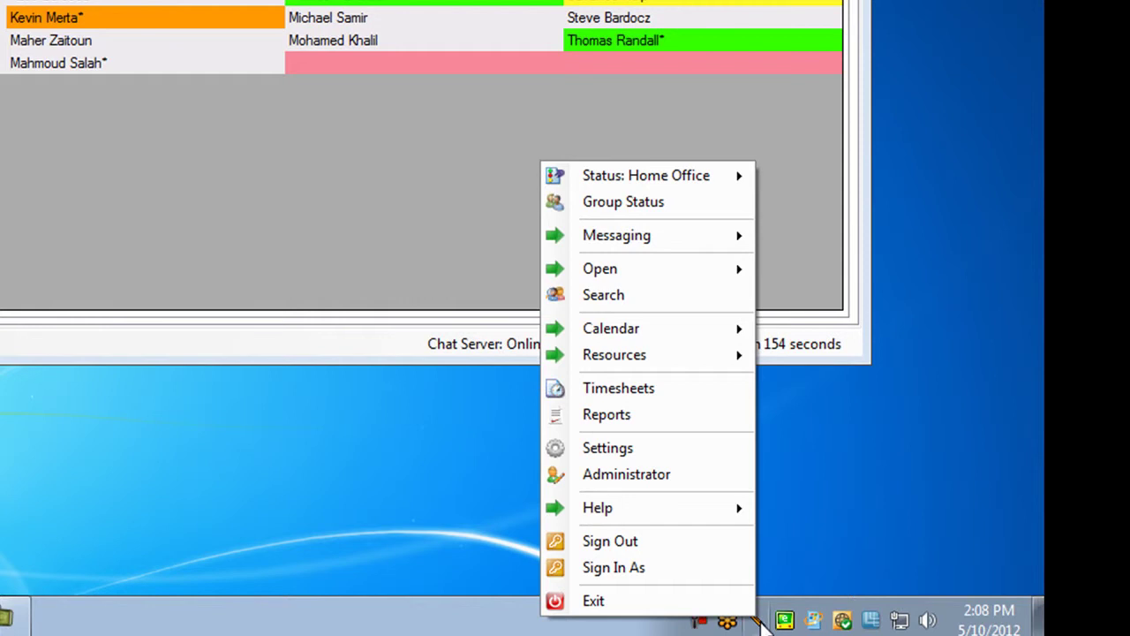
click(850, 504)
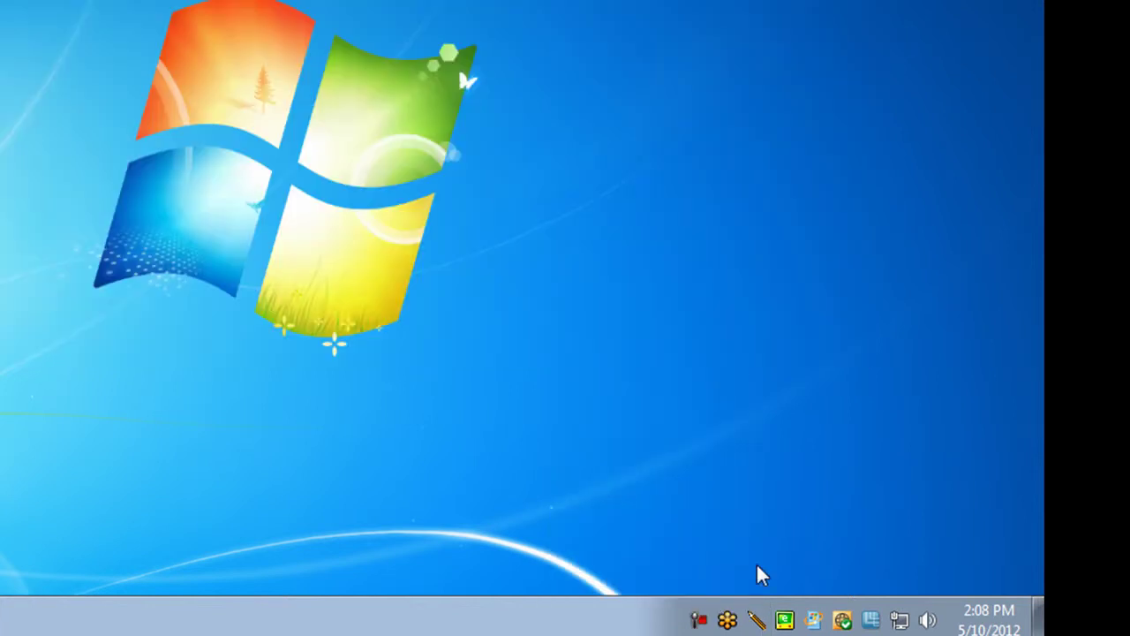
click(755, 621)
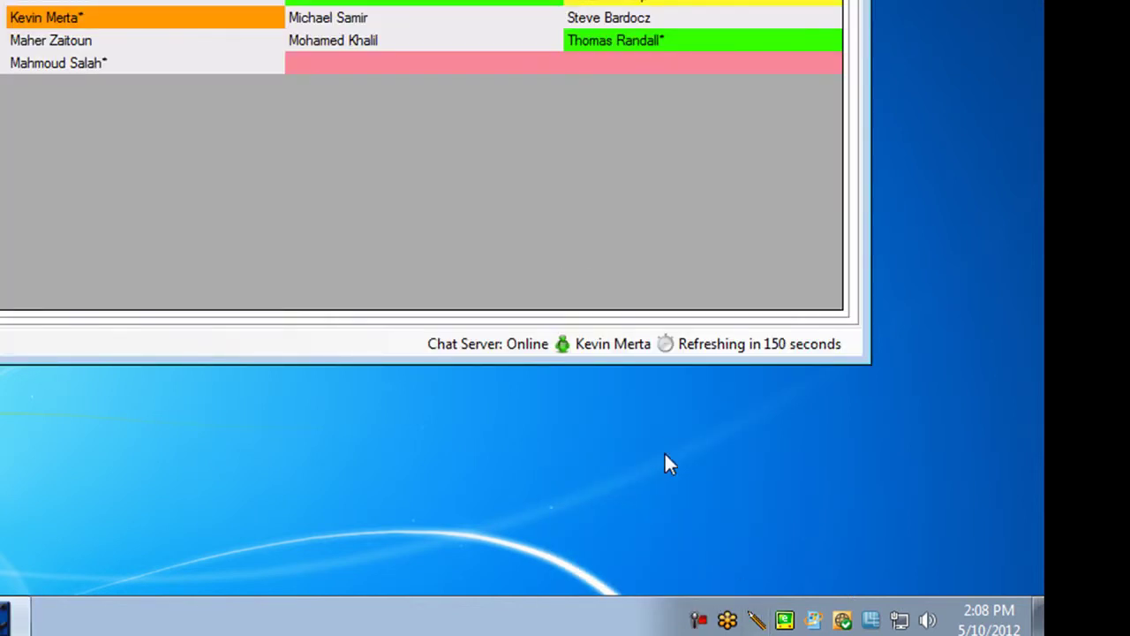
Step: Open the Update Status window from the EIOBoard tray icon's Status: Home Office entry
right_click(757, 621)
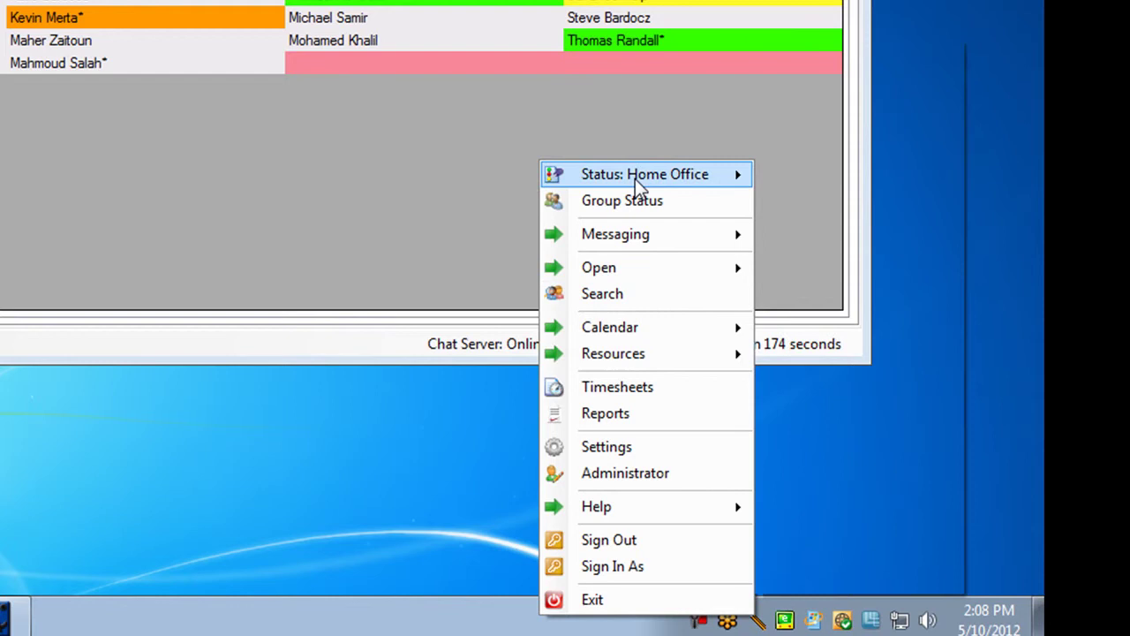
mouse_move(639, 181)
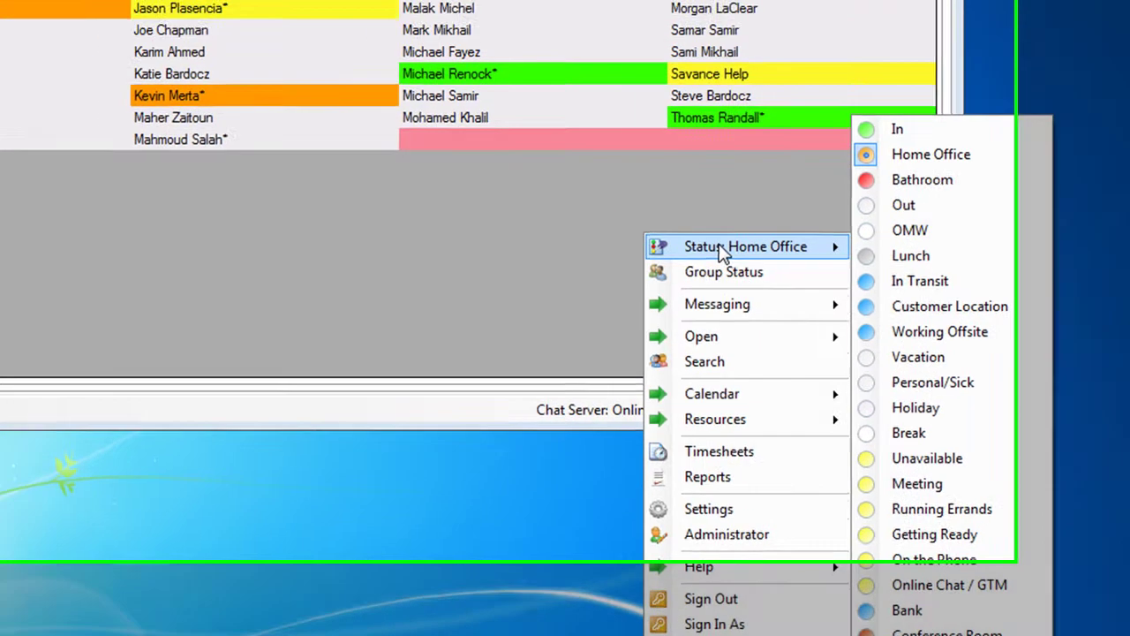
click(719, 246)
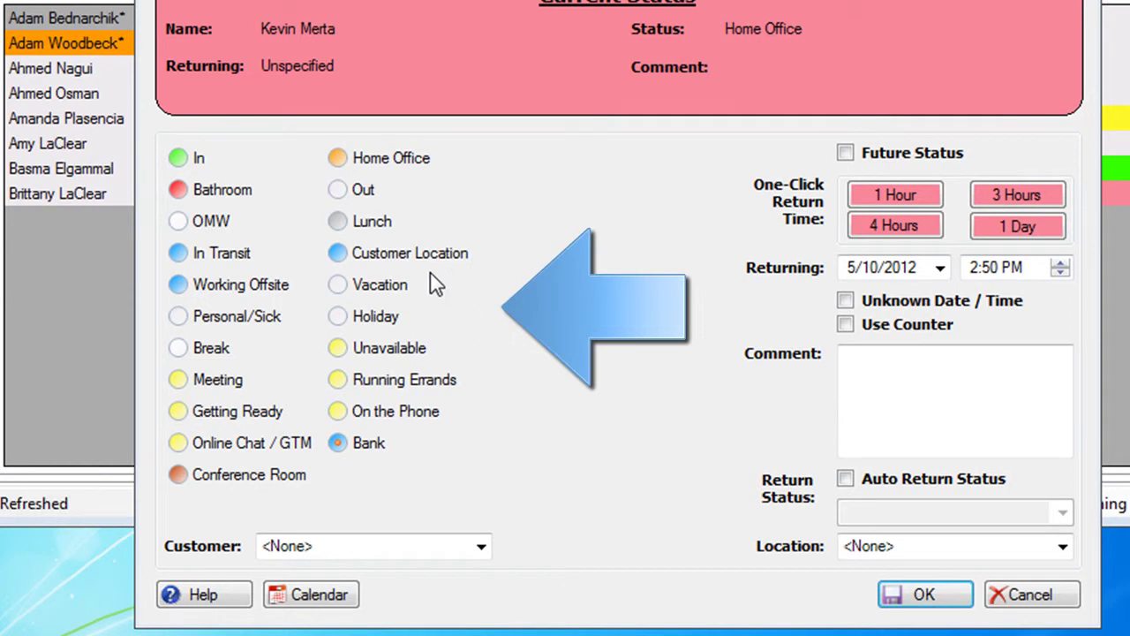
Step: Choose Lunch and set the return one hour ahead, to 3:00 PM on 5/10/2012
click(340, 195)
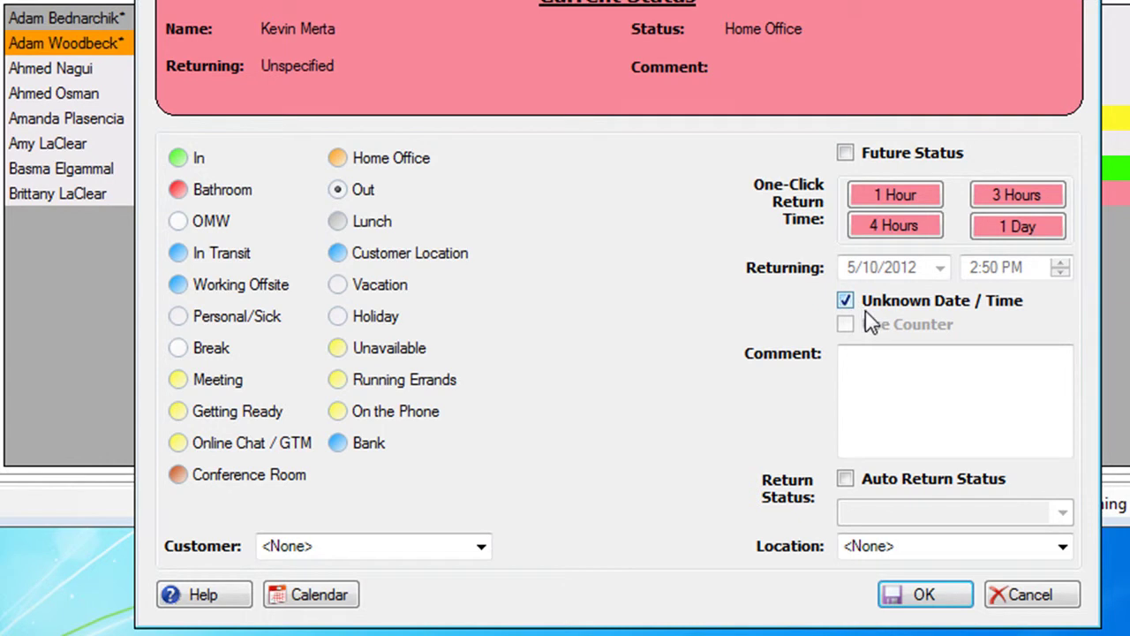
click(336, 220)
click(989, 267)
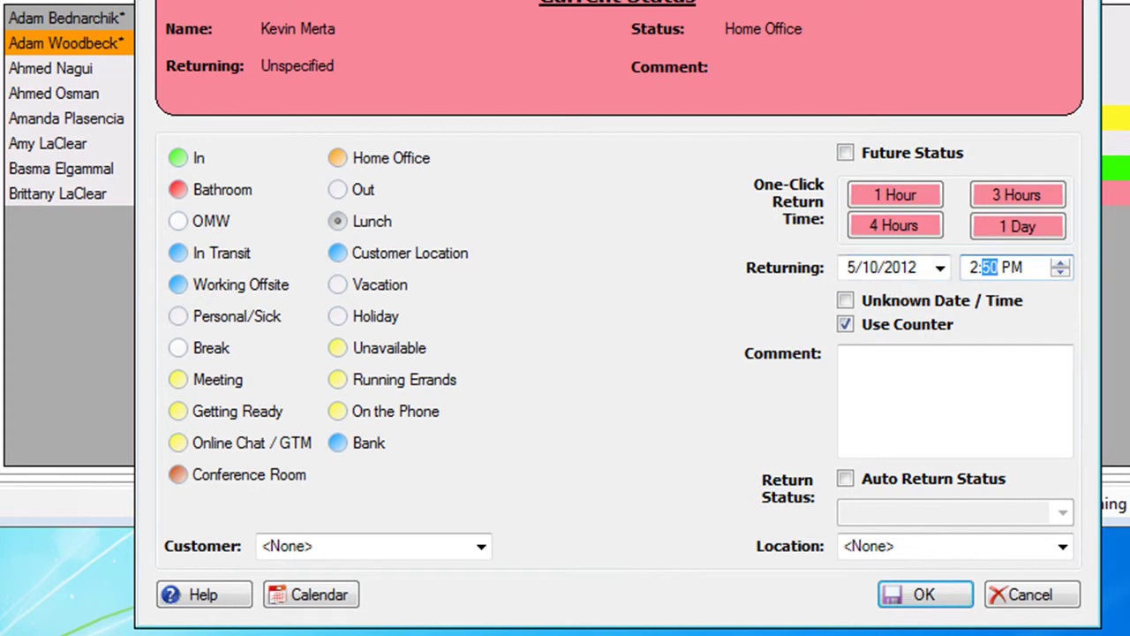
click(909, 194)
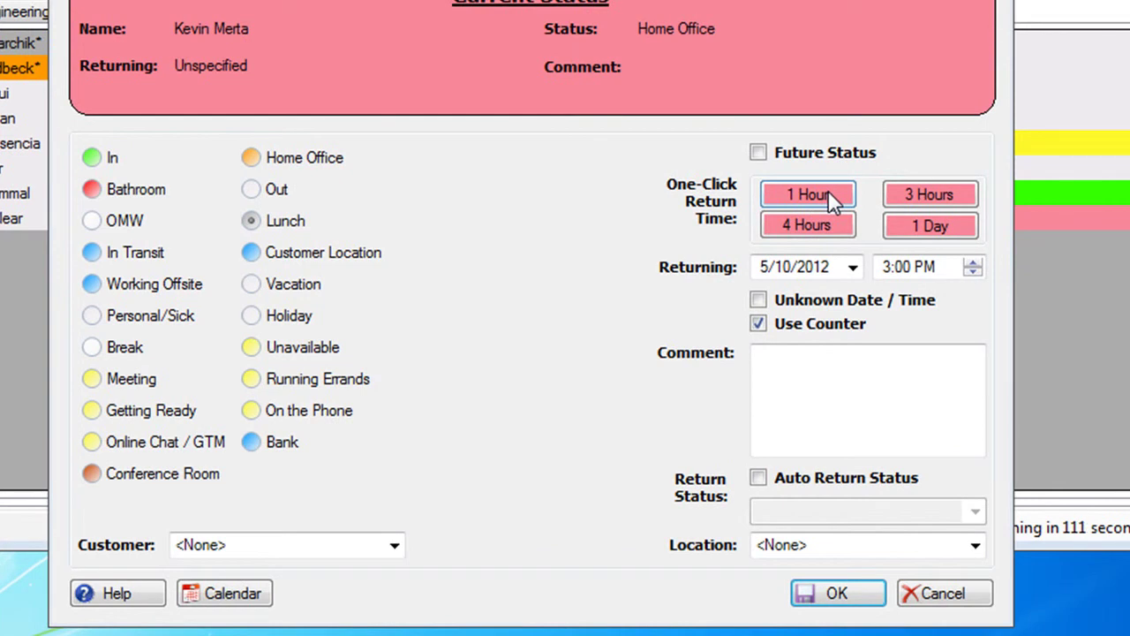
Step: Nudge the return time up to 3:01 PM, then type and erase a test comment
click(849, 267)
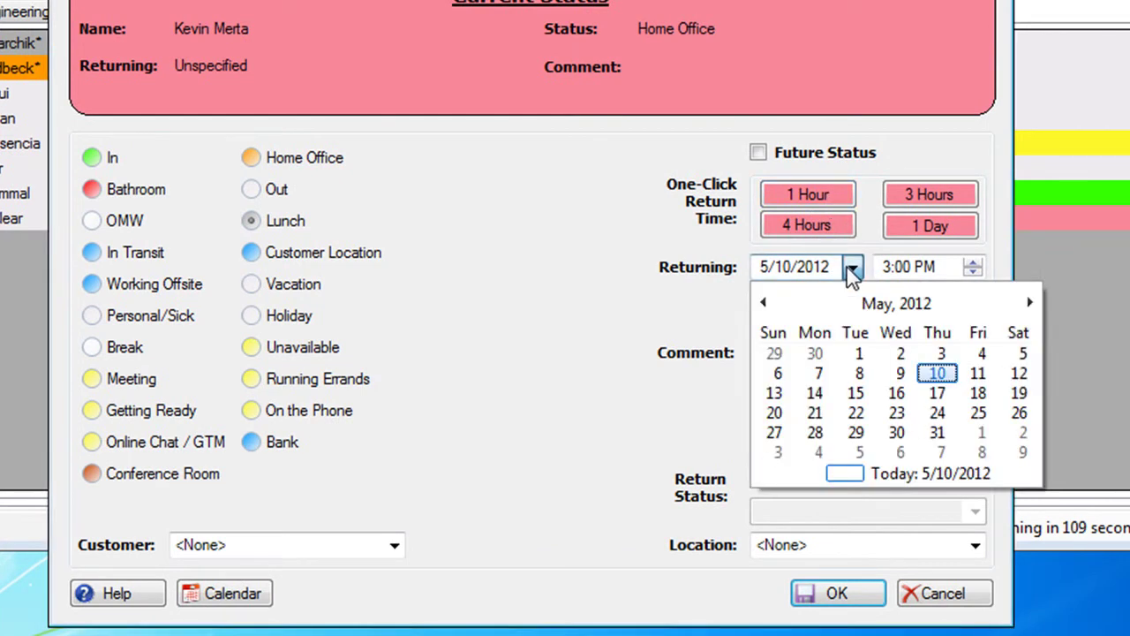
click(971, 263)
click(971, 263)
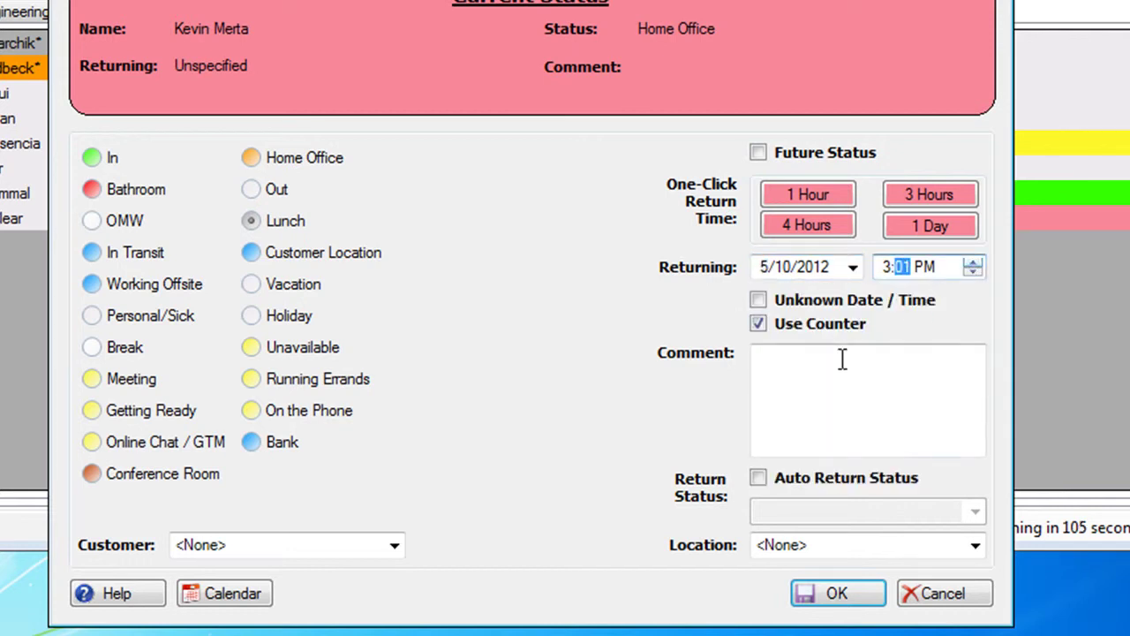
click(807, 364)
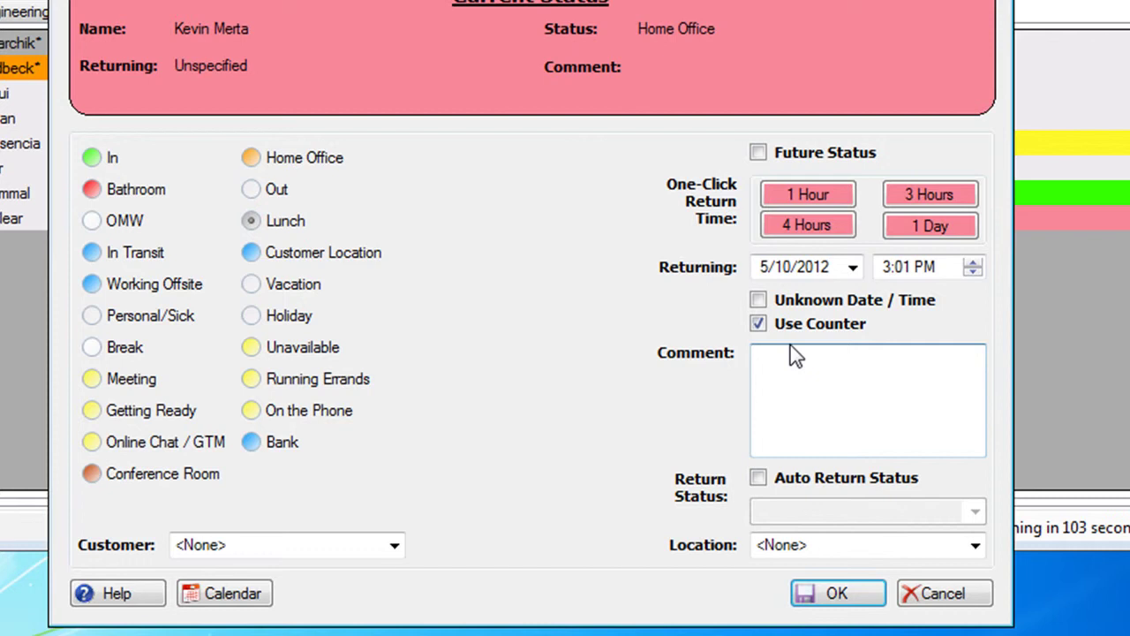
text(comment)
key(BackSpace)
key(BackSpace)
key(BackSpace)
key(BackSpace)
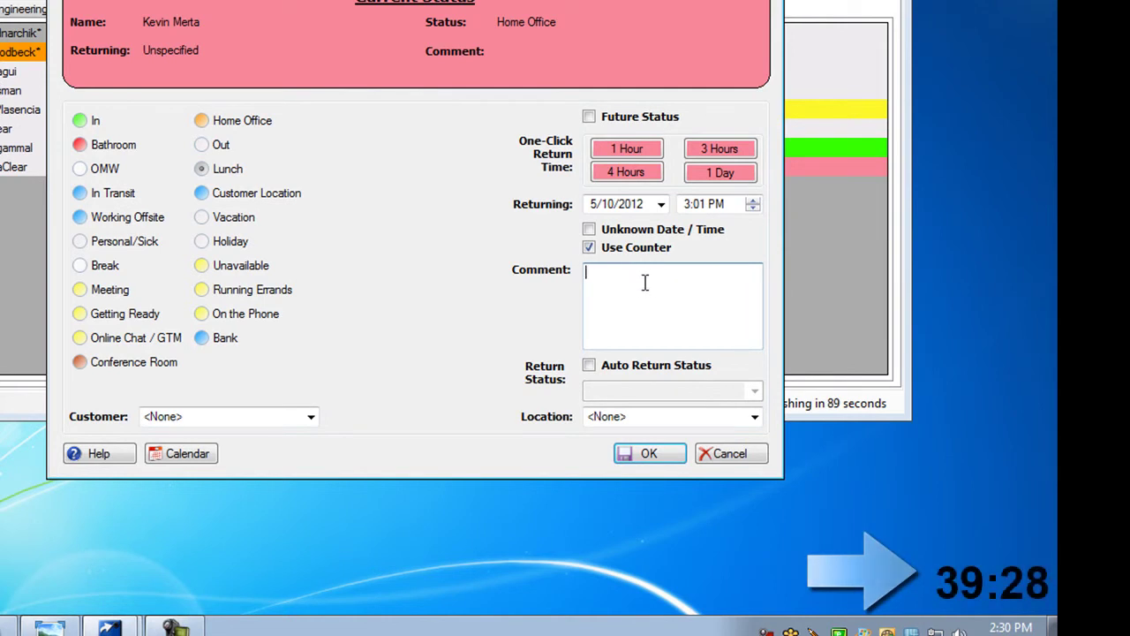
Step: Enable automatic status return and look through the Return Status, Location and Customer choices
click(589, 365)
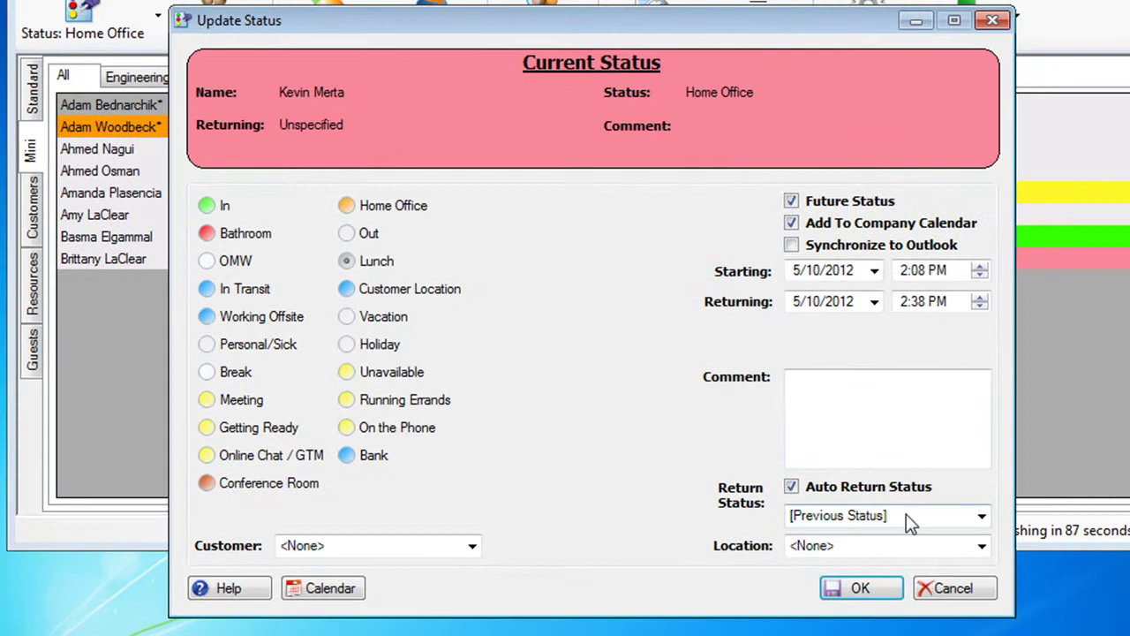
click(982, 516)
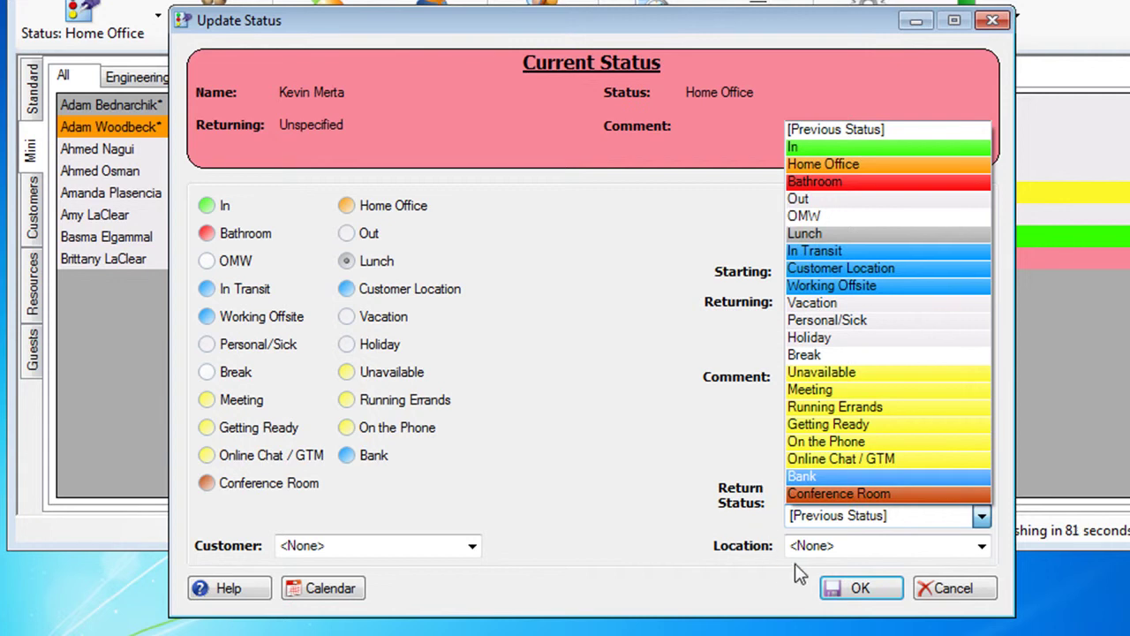
click(983, 552)
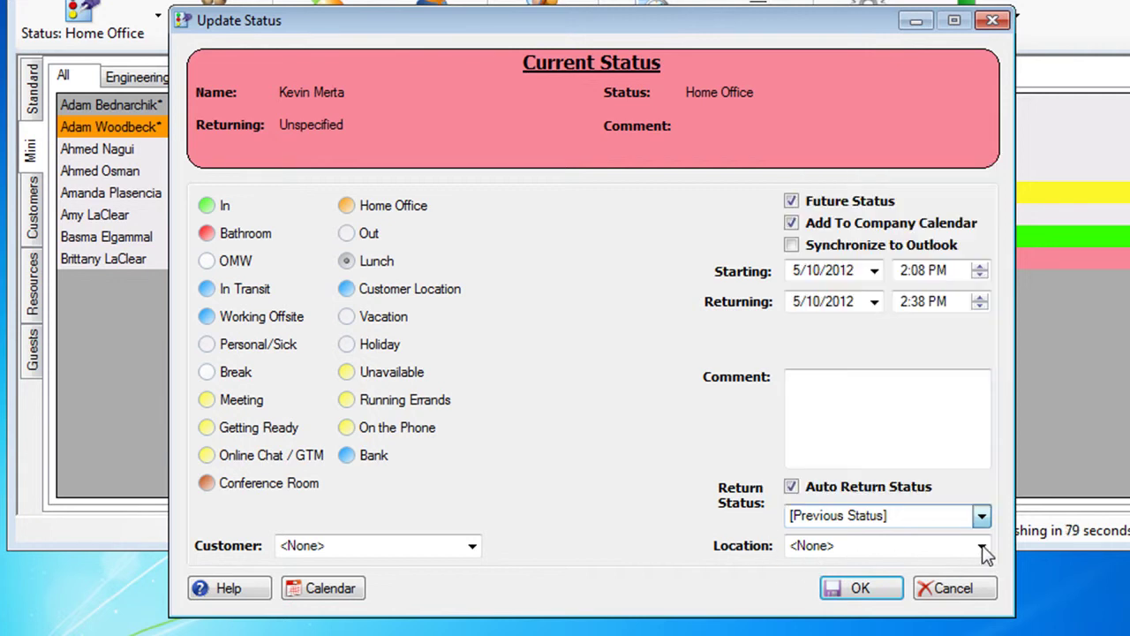
click(982, 544)
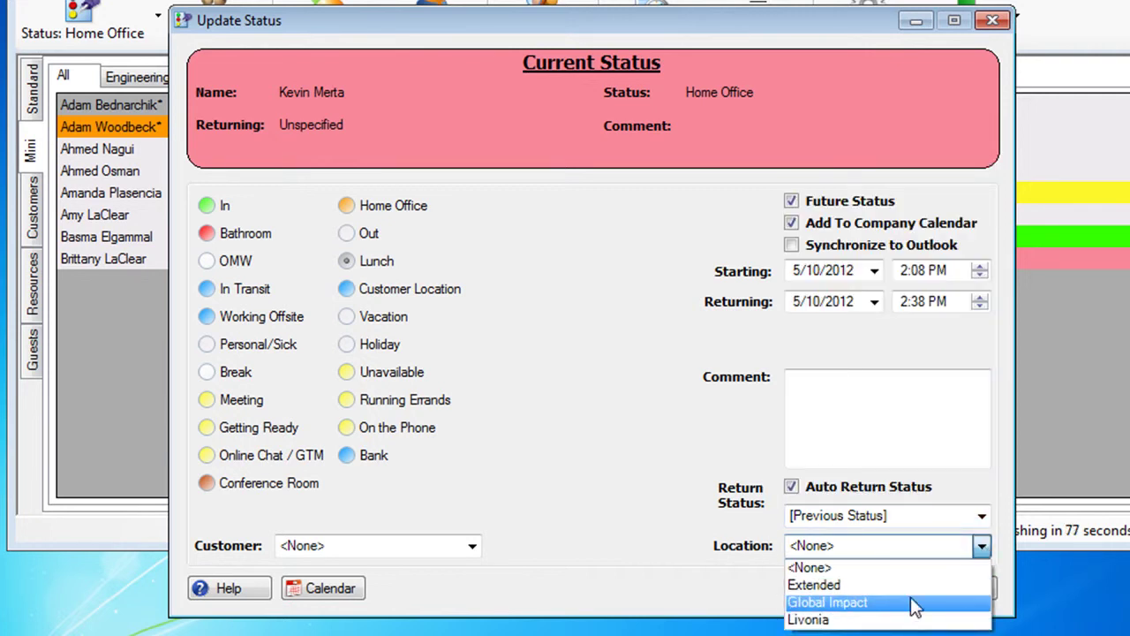
click(469, 545)
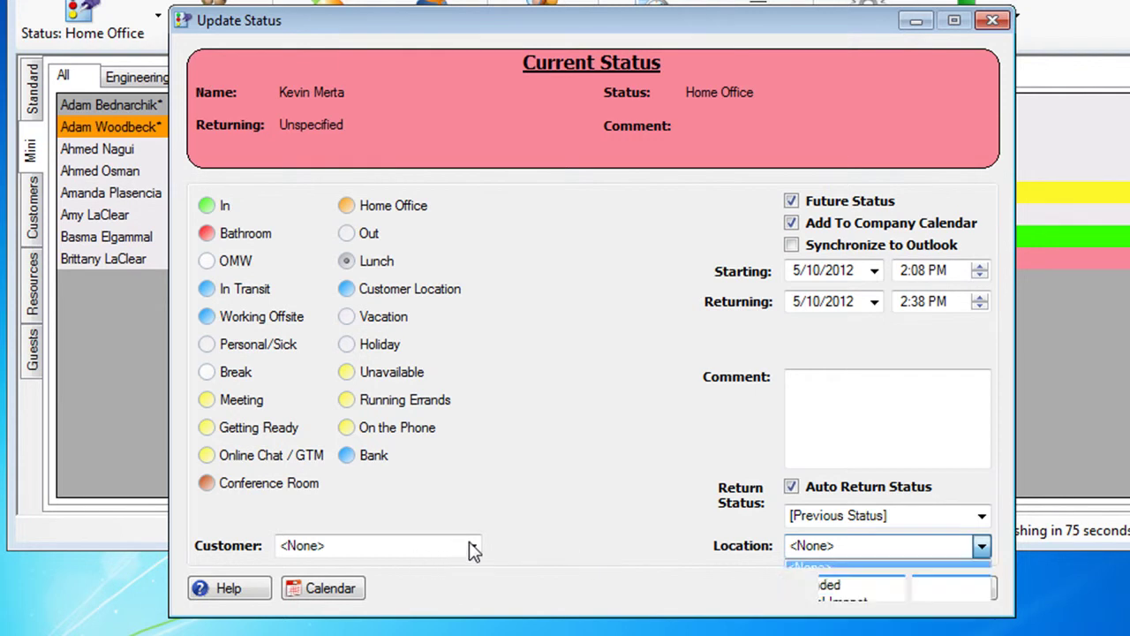
click(472, 546)
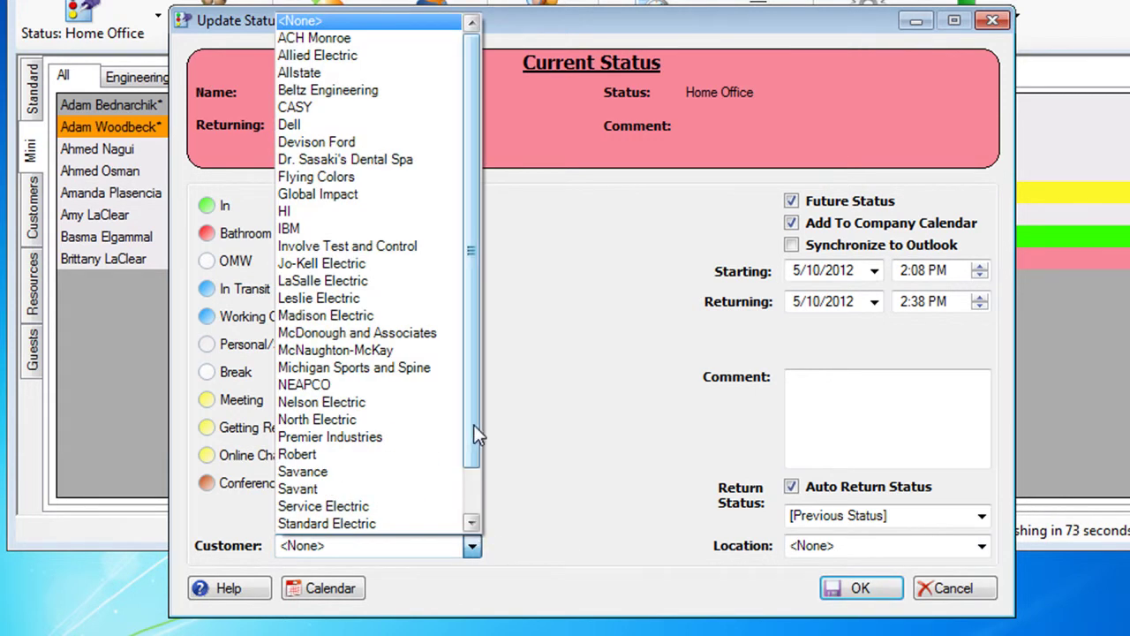
drag(473, 424, 482, 499)
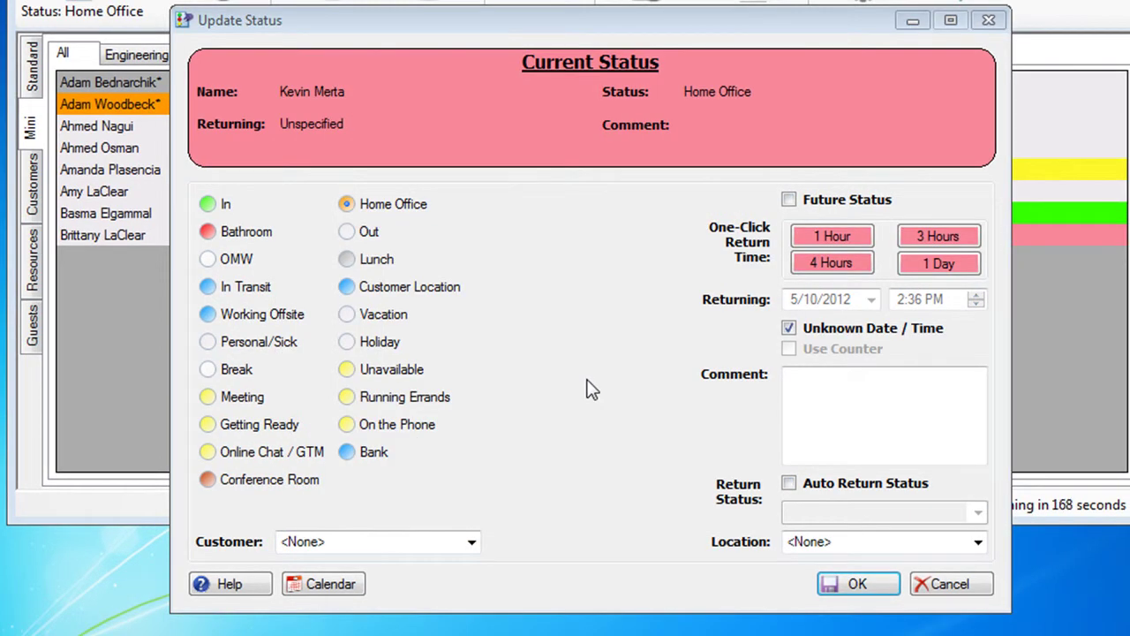
Step: Confirm the Home Office status with OK so the Mini board updates
click(857, 583)
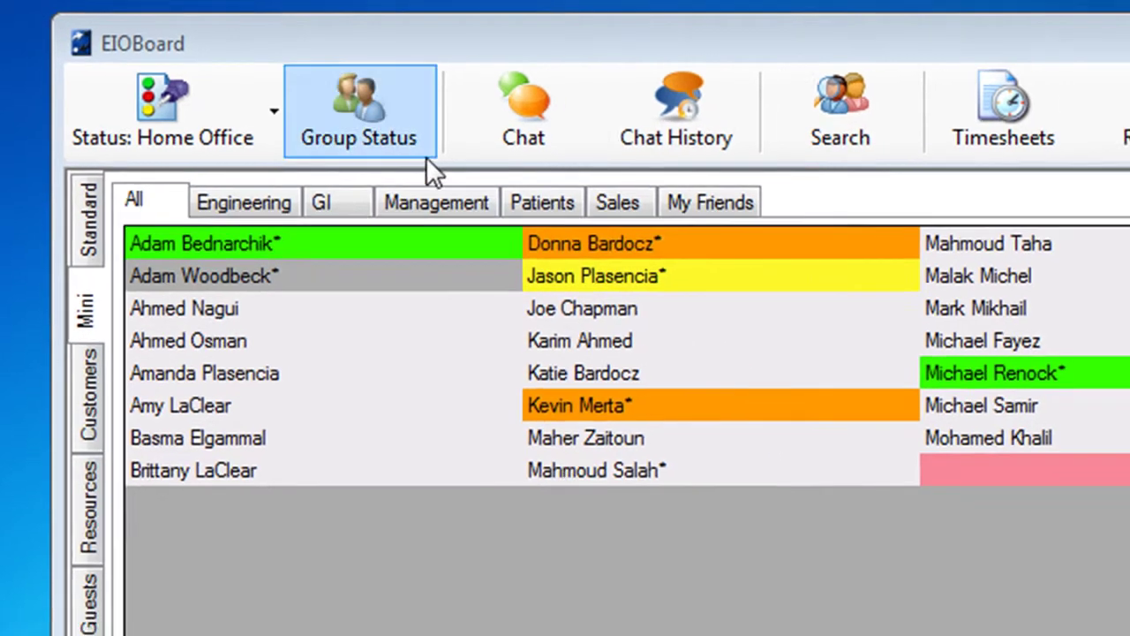
Step: In Group Status, expand Management, tick both of its members and confirm the selection
click(394, 137)
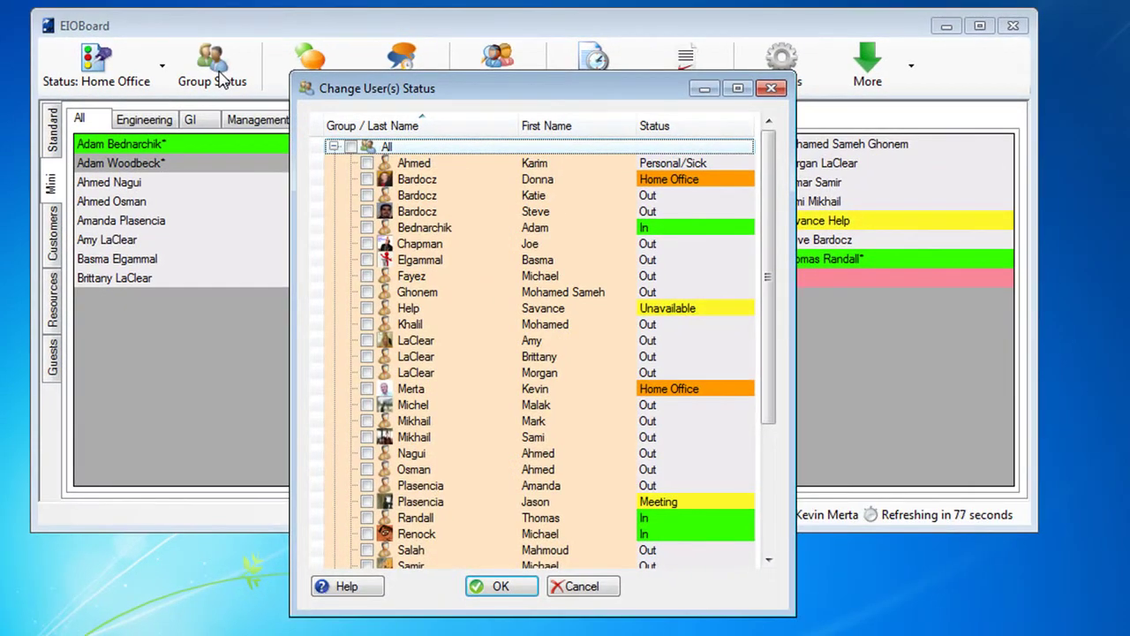
click(334, 146)
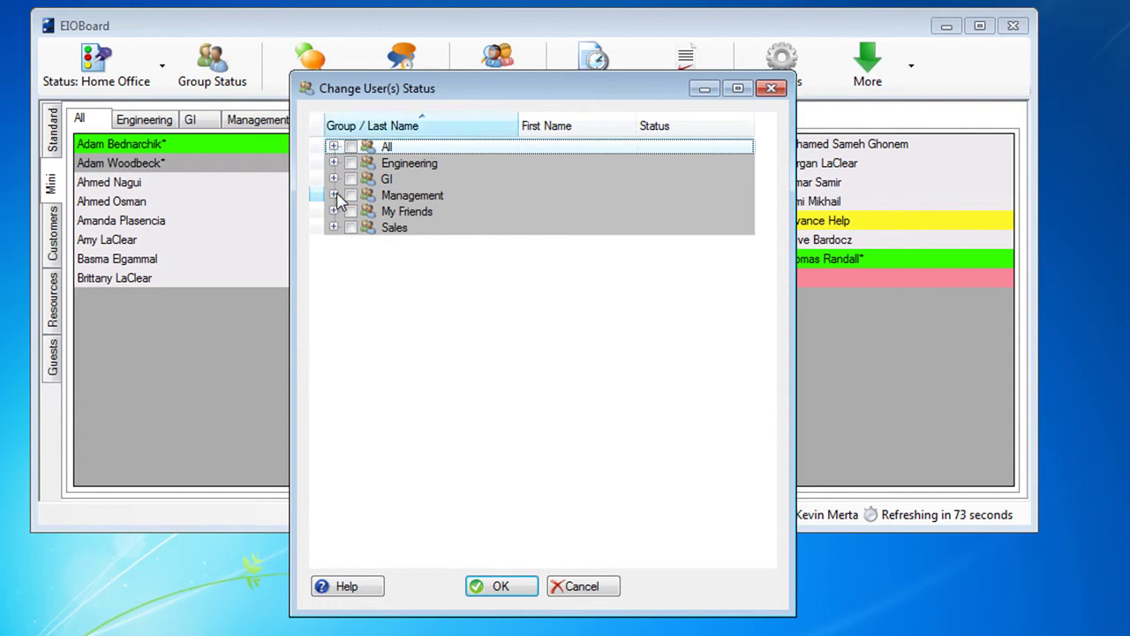
click(336, 195)
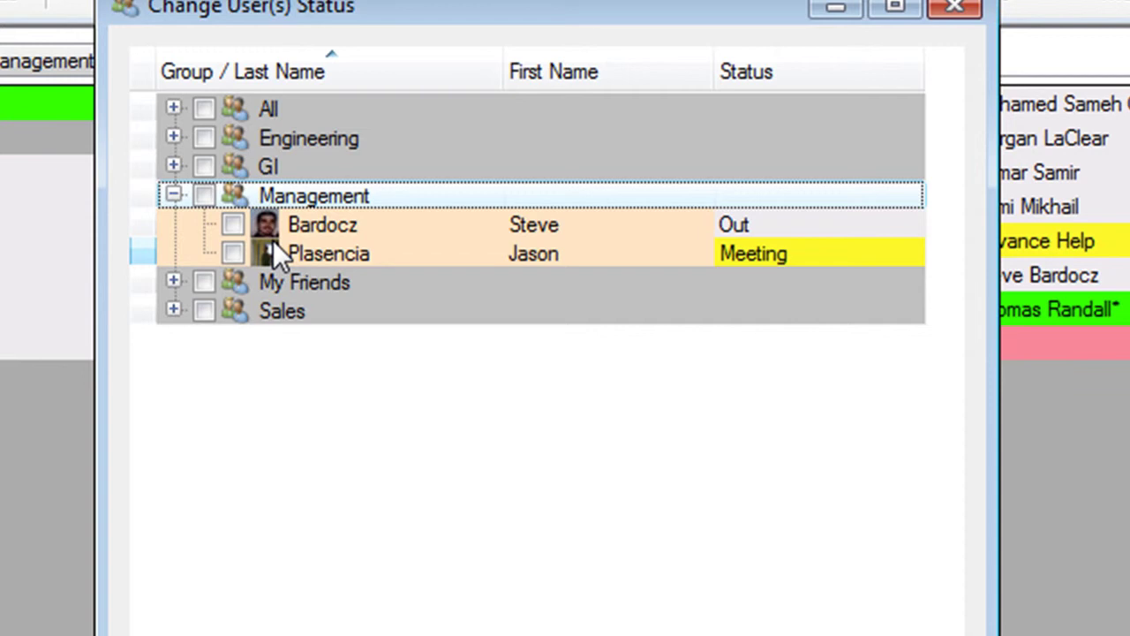
click(234, 223)
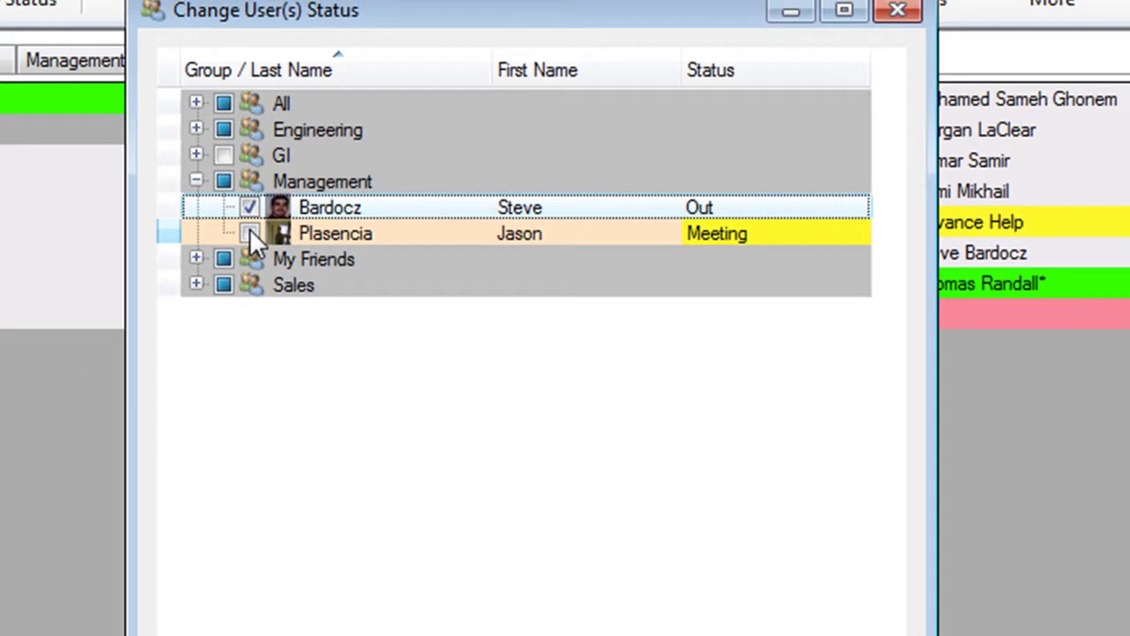
click(232, 254)
click(449, 593)
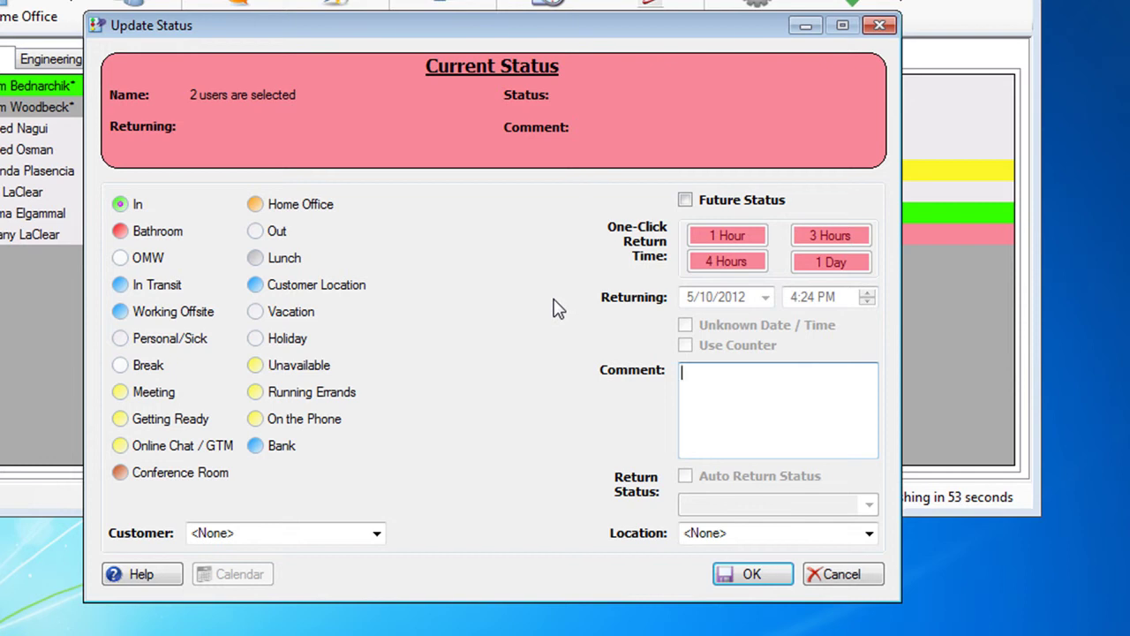
Step: Mark both users Out with a one-hour return at 4:24 PM on 5/10/2012
click(255, 230)
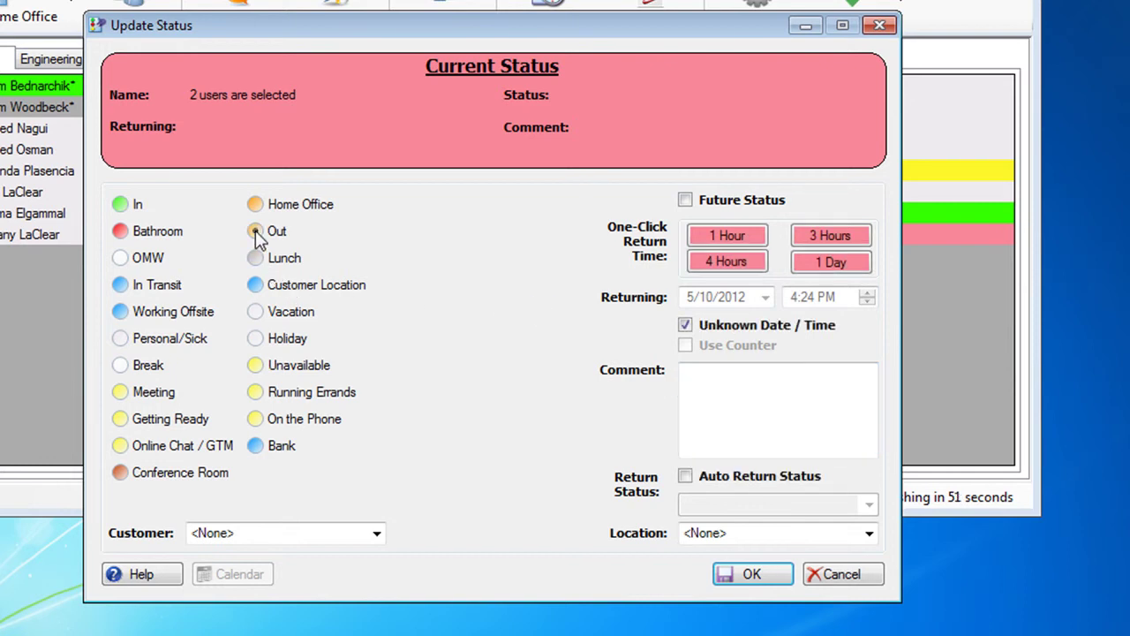
click(749, 234)
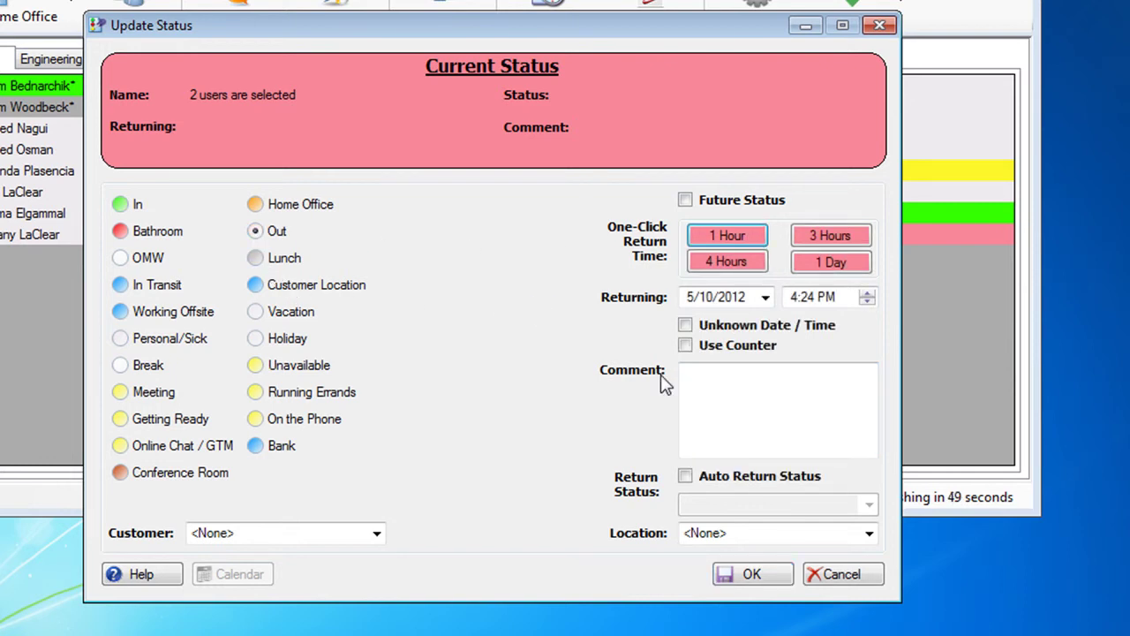